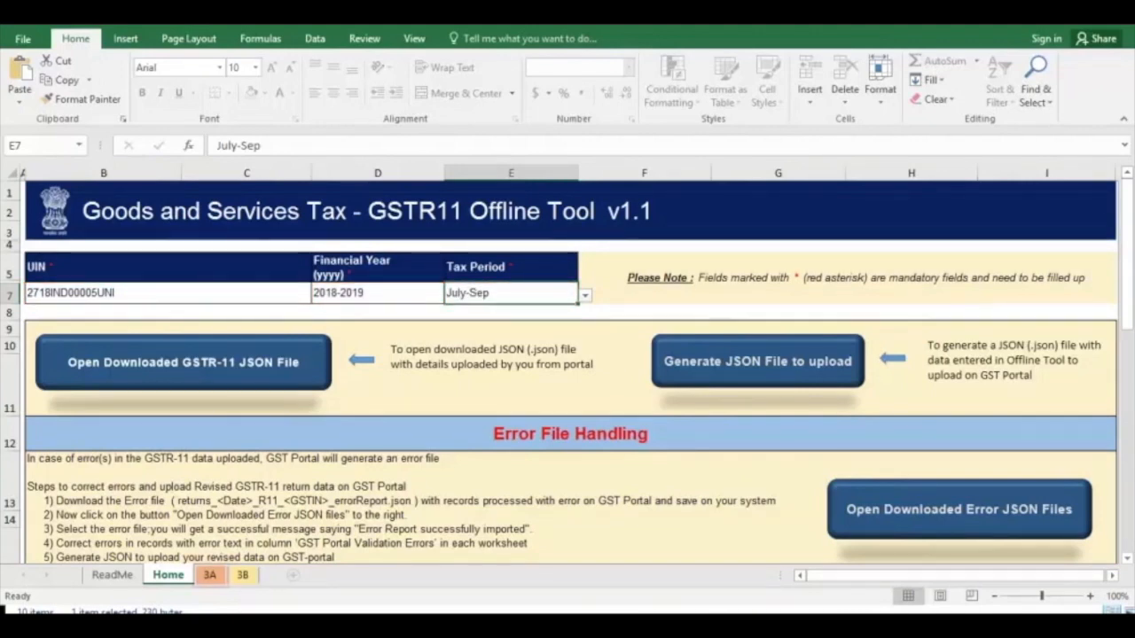
On the 3A sheet, enter the supplier GSTINs in the first two invoice rows
click(209, 576)
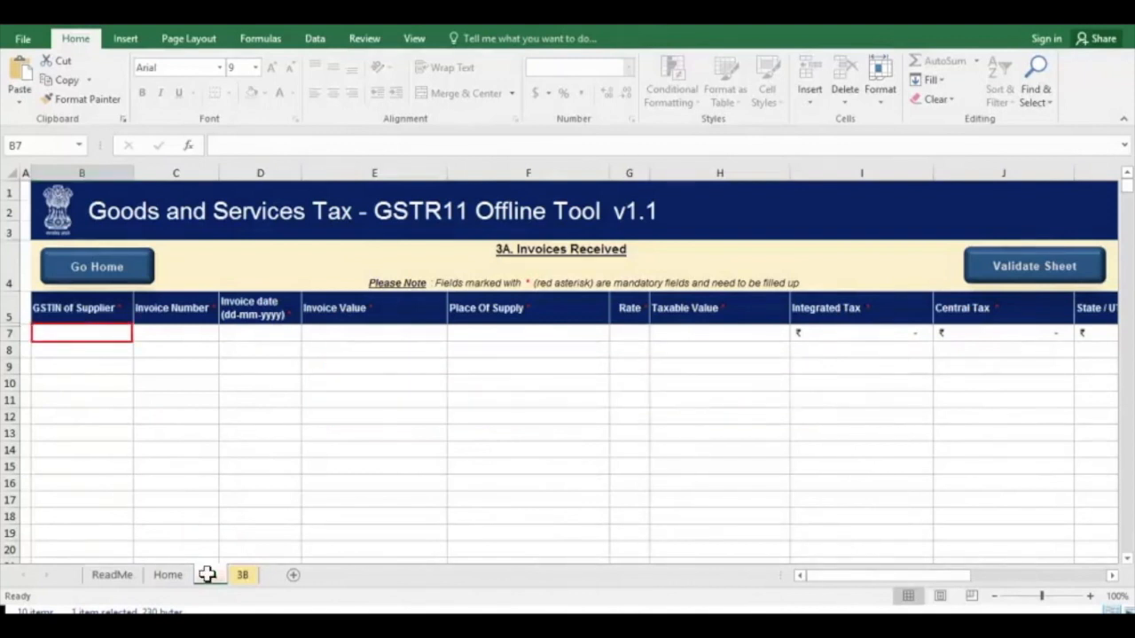
click(91, 333)
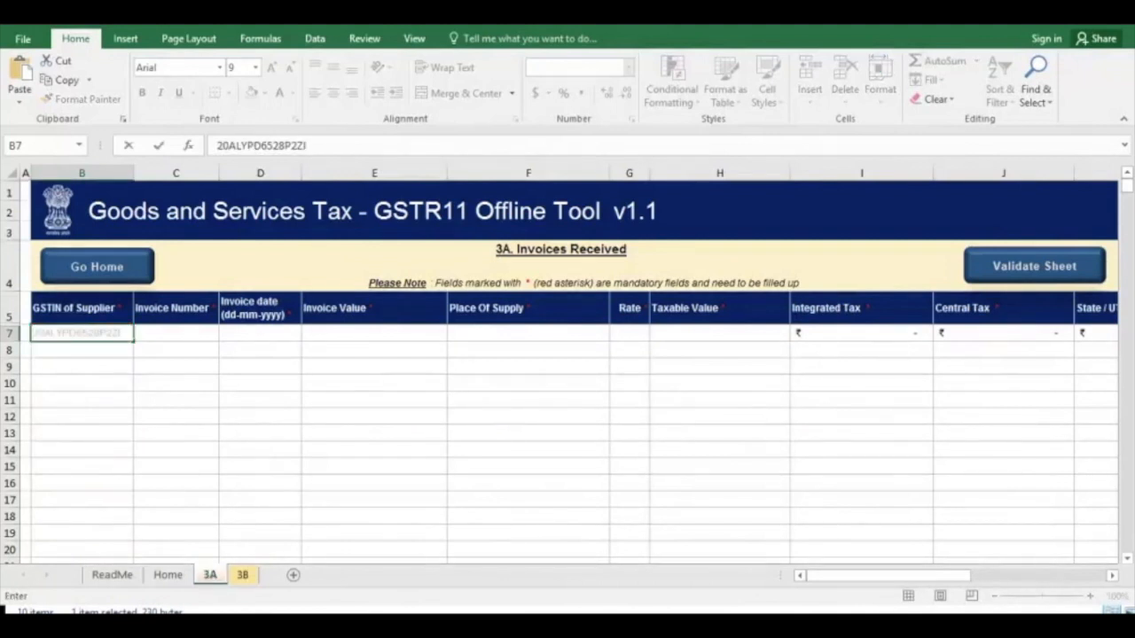
click(176, 383)
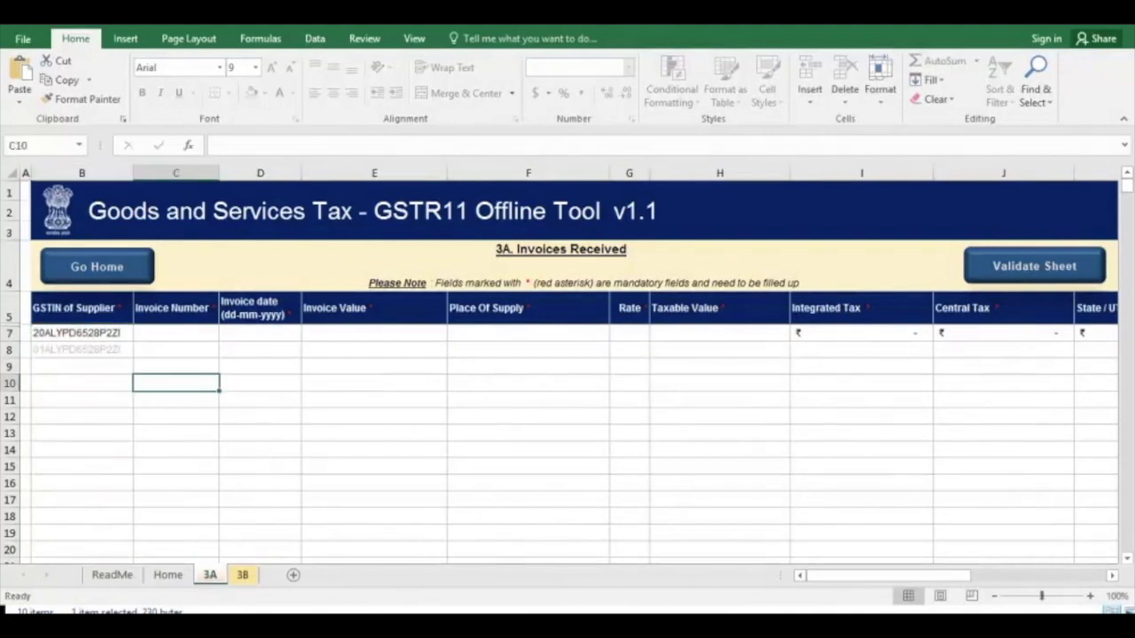
Fill in the first invoice row with invoice number 200, date 04-08-2018 and an invoice value of 50000
click(175, 334)
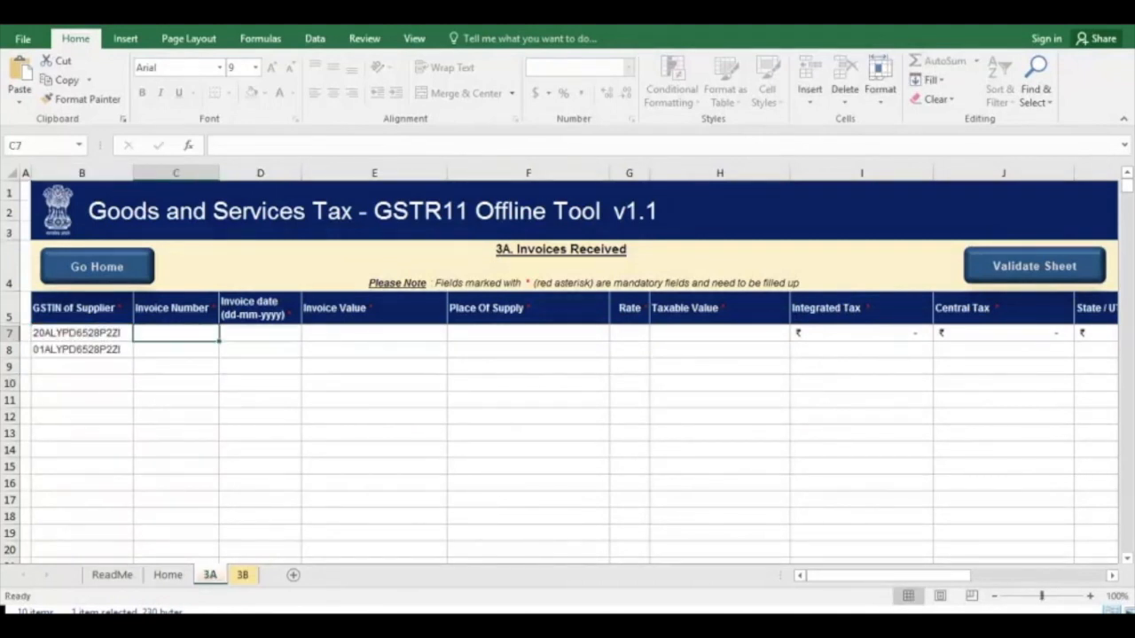
text(200)
key(Tab)
text(04-08-2018)
key(Tab)
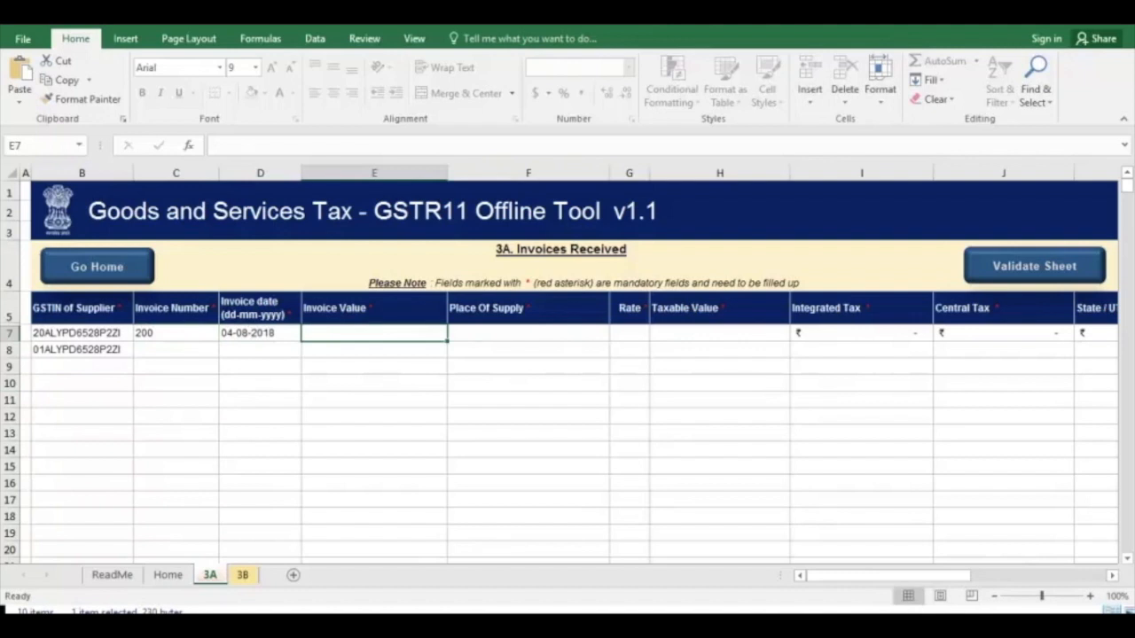
text(50000)
key(Tab)
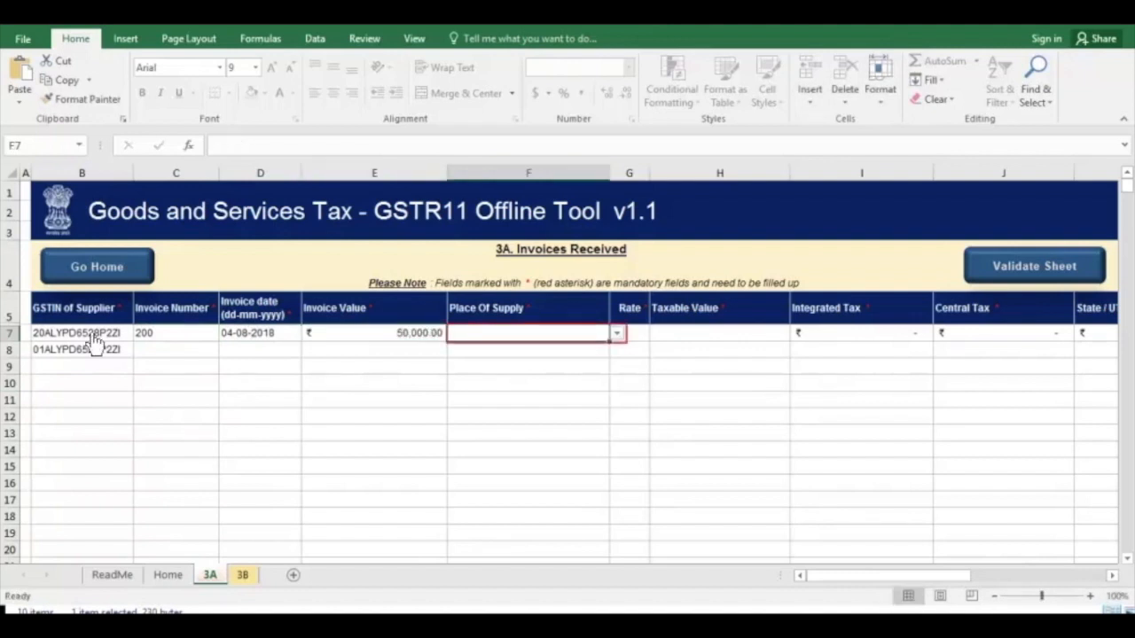
Complete the first invoice with place of supply 01-Jammu & Kashmir, rate 5 and a taxable value of 3000
click(616, 333)
click(544, 347)
key(Tab)
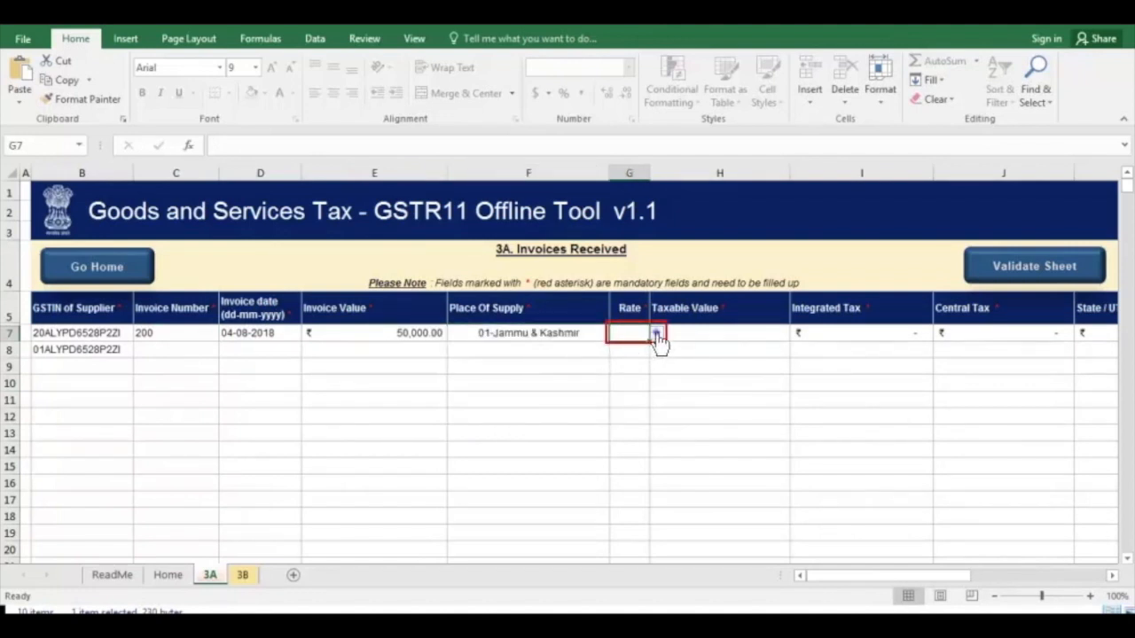
click(657, 335)
click(525, 390)
key(Tab)
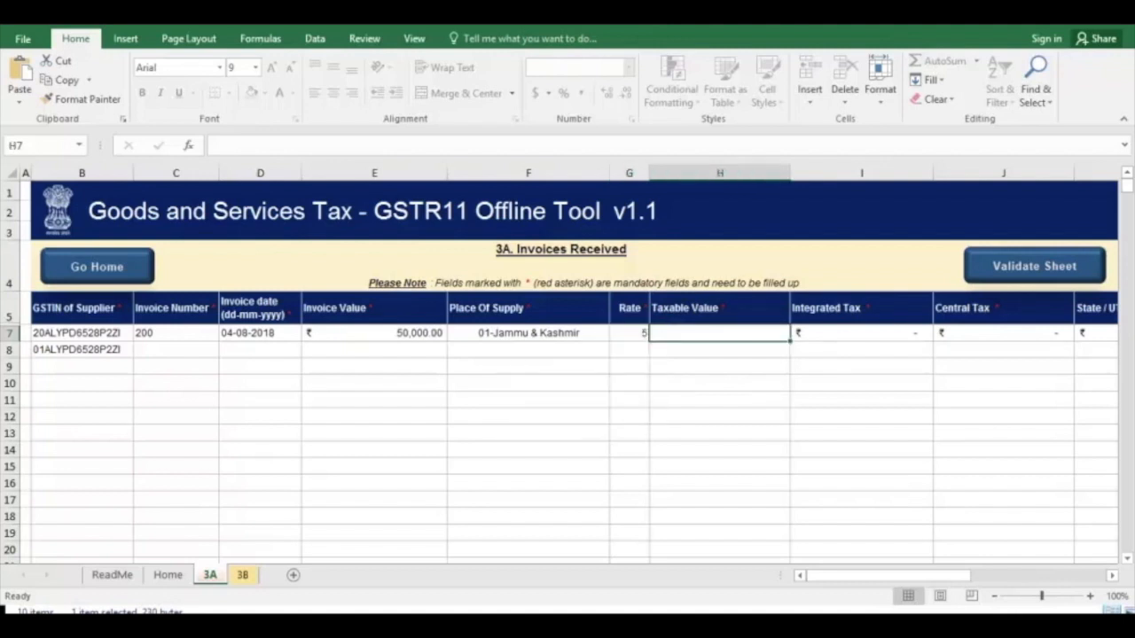
text(3000)
click(719, 399)
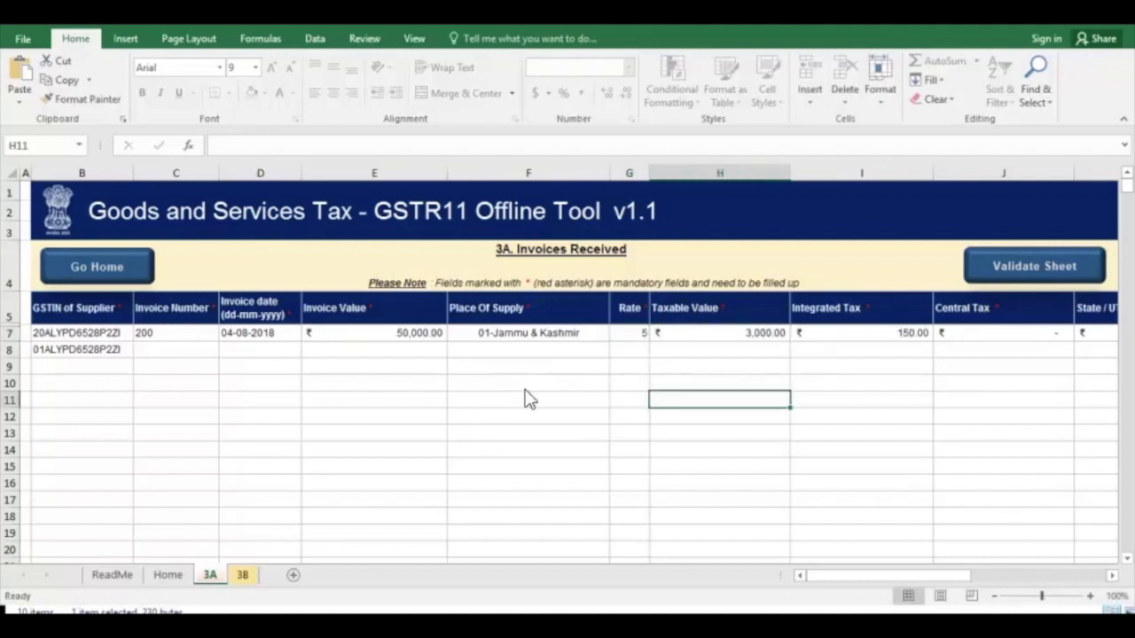
Set the first invoice's Action to Add and validate the 3A sheet
click(1111, 577)
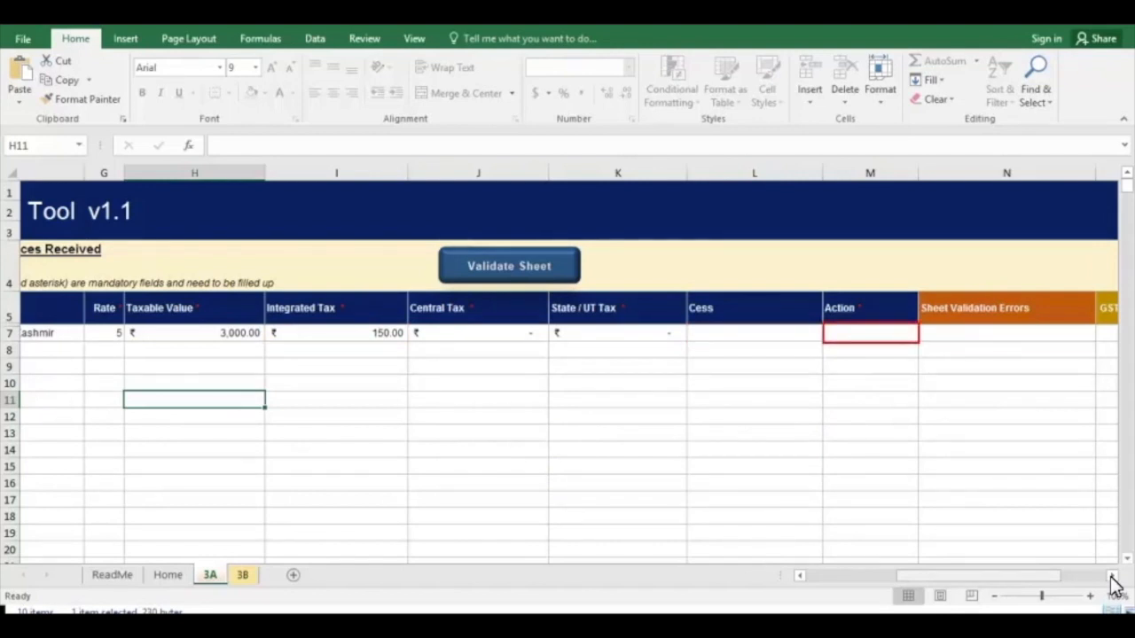
click(904, 334)
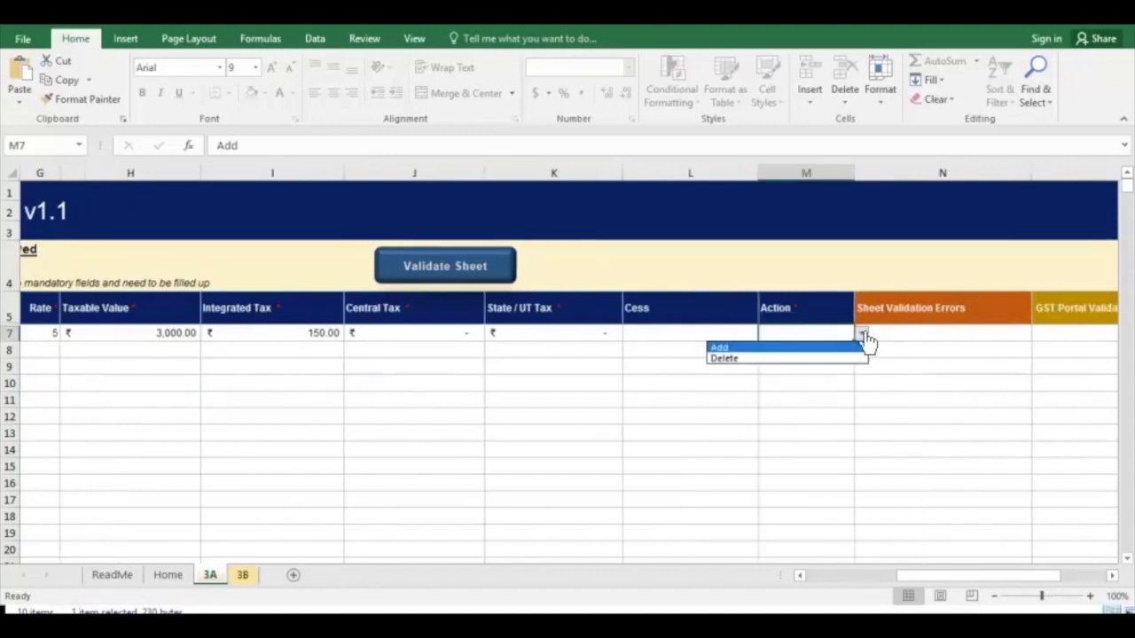
click(749, 346)
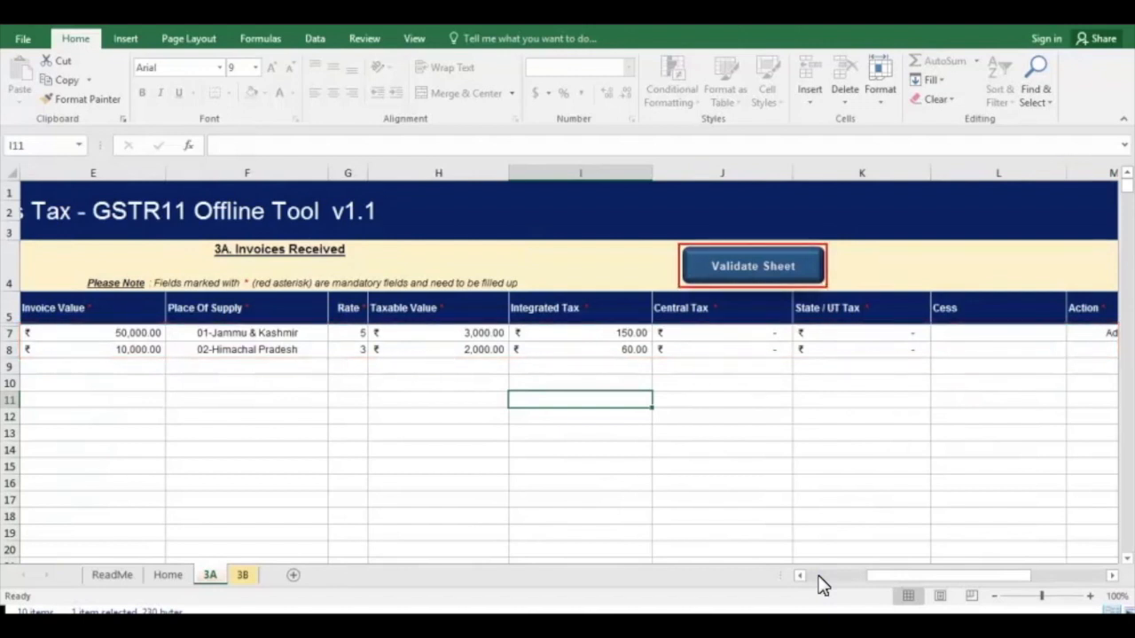
click(759, 265)
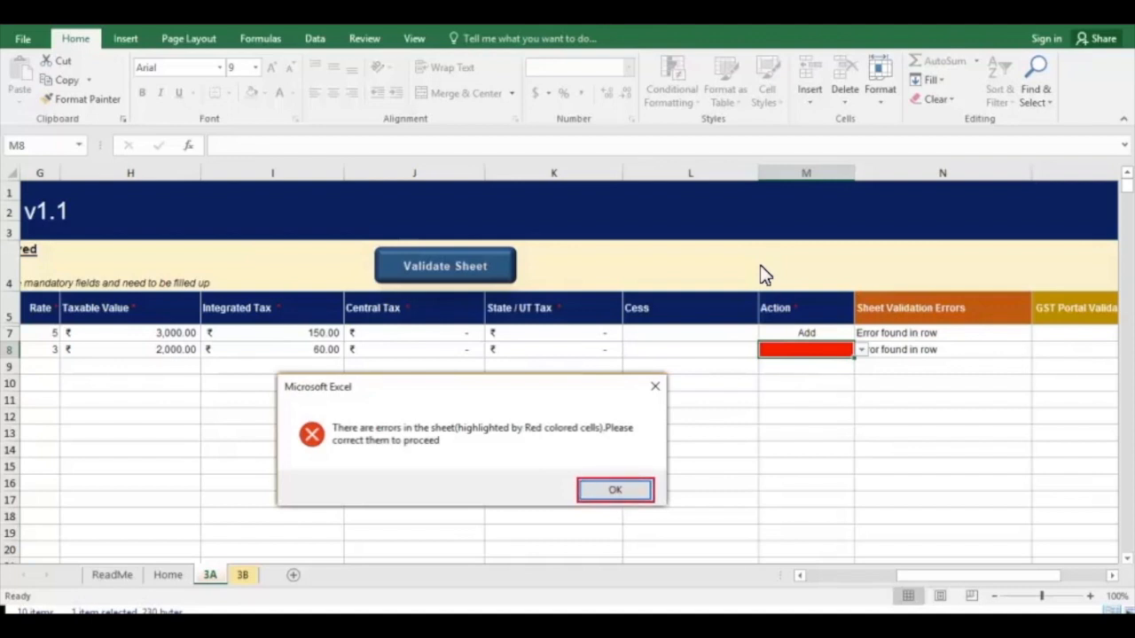
click(618, 492)
Correct the flagged invoice dates, setting the first one to 04-07-2017, and validate the 3A sheet again
click(798, 574)
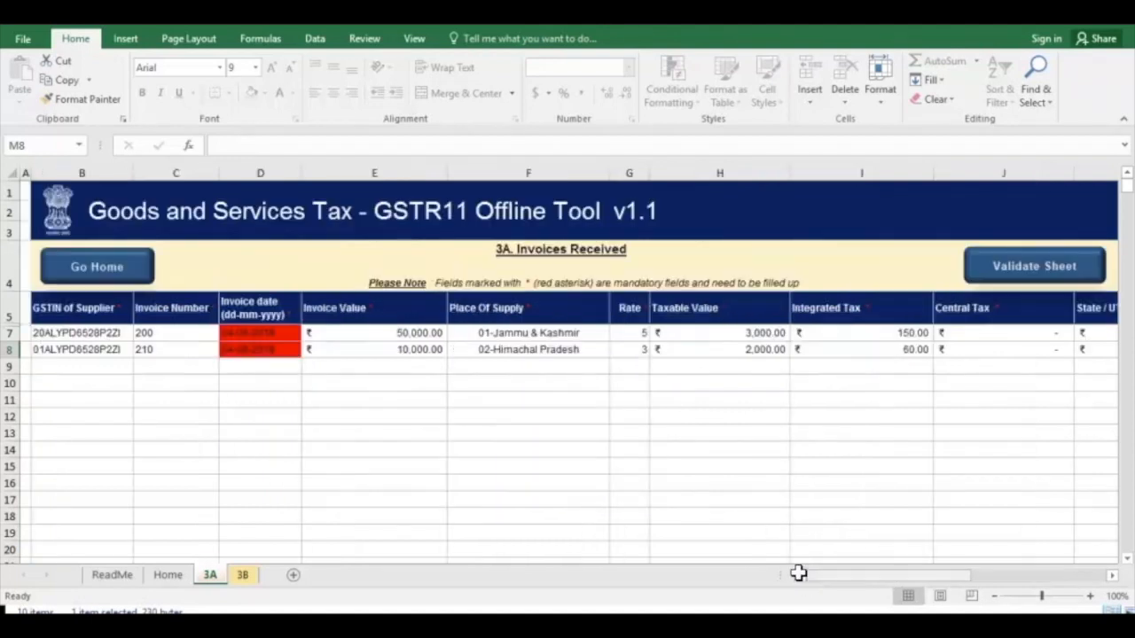
mouse_move(286, 348)
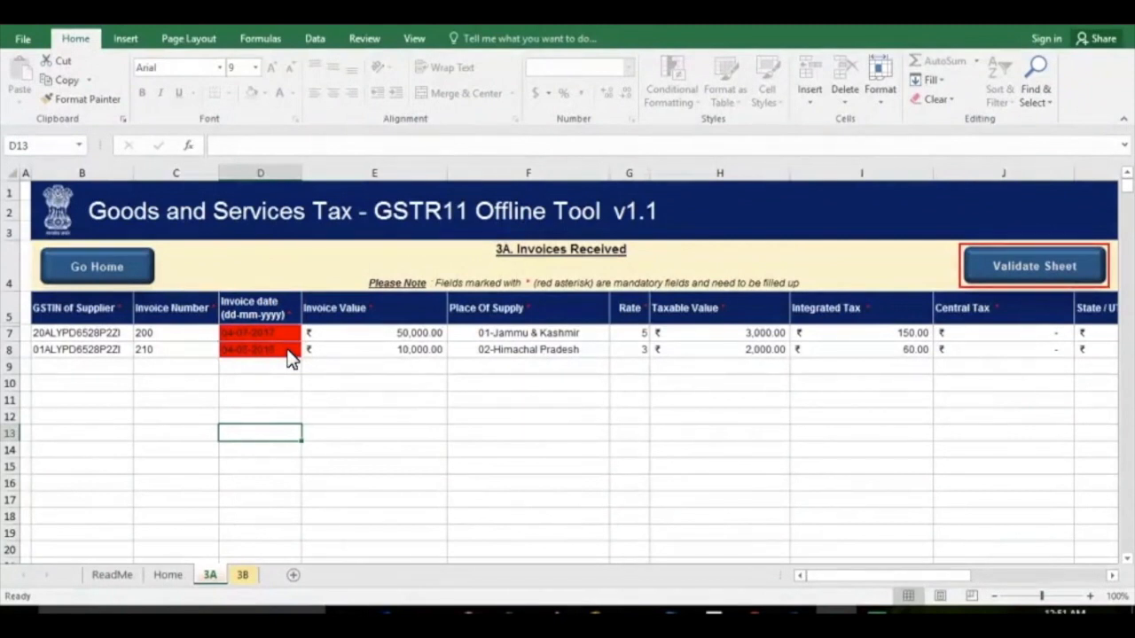
click(1018, 268)
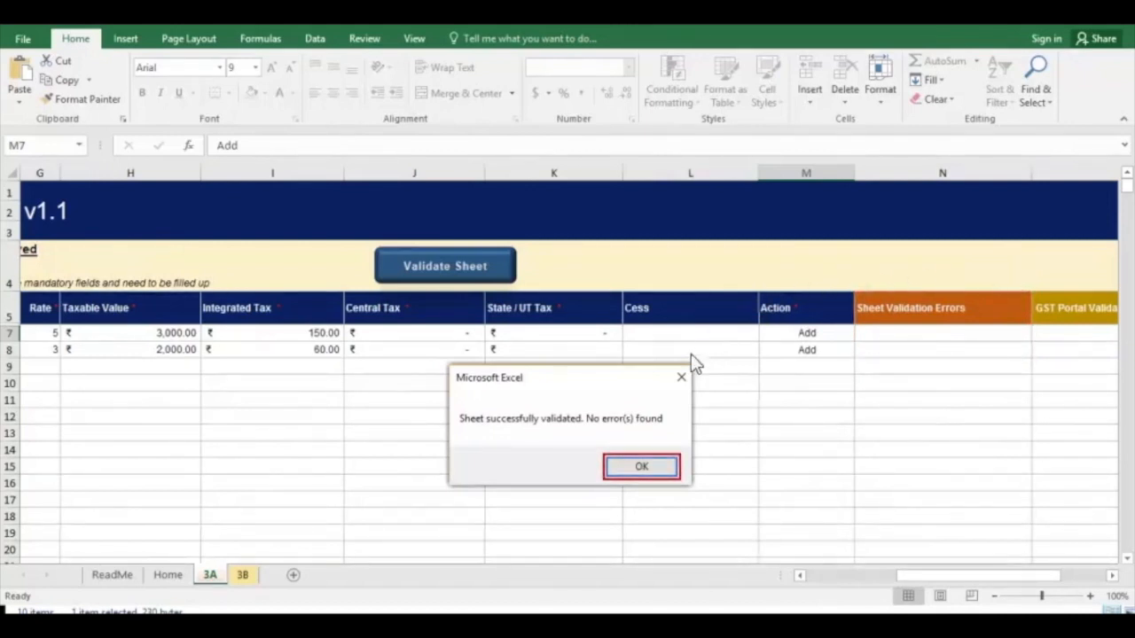
click(653, 470)
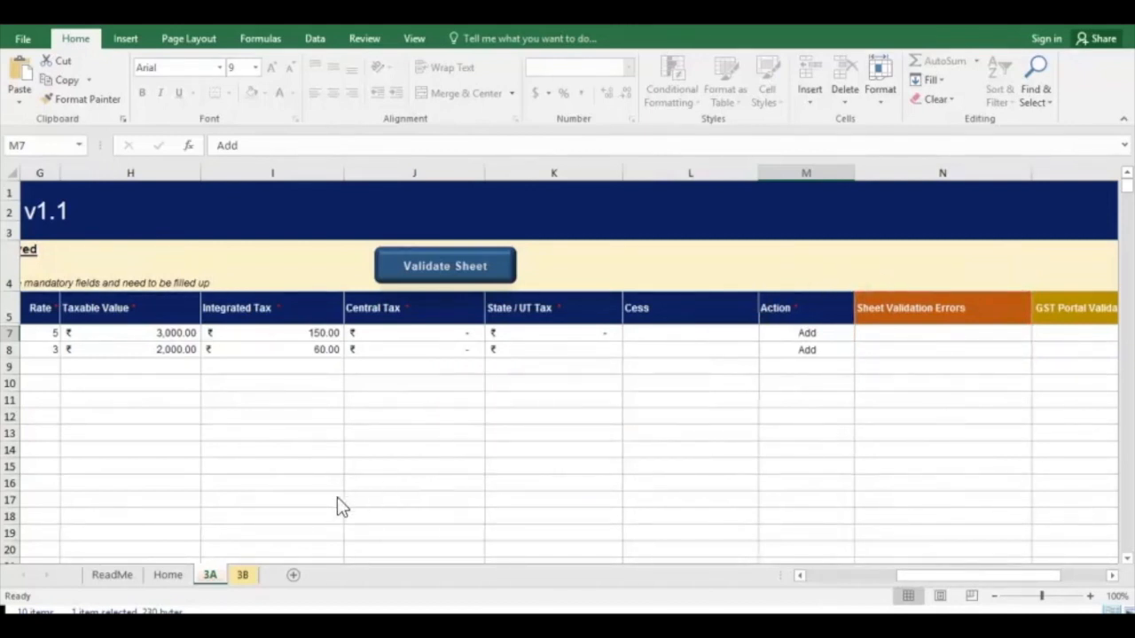
Open the 3B debit and credit notes sheet and review the credit note row across its columns
click(243, 575)
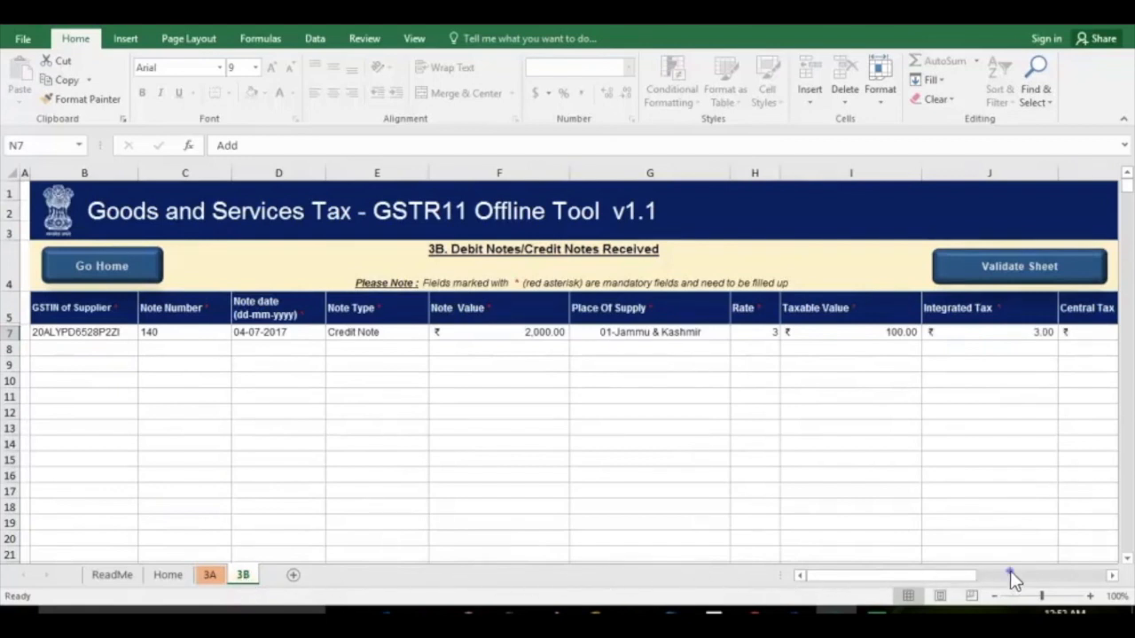
scroll(1013, 578, right, 1)
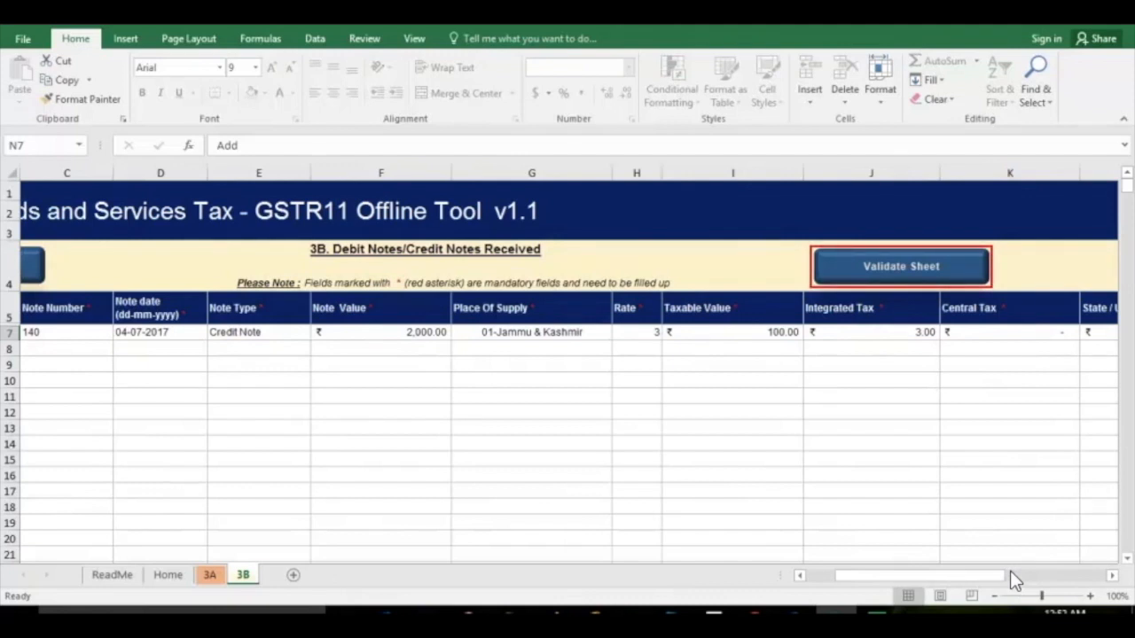
click(800, 575)
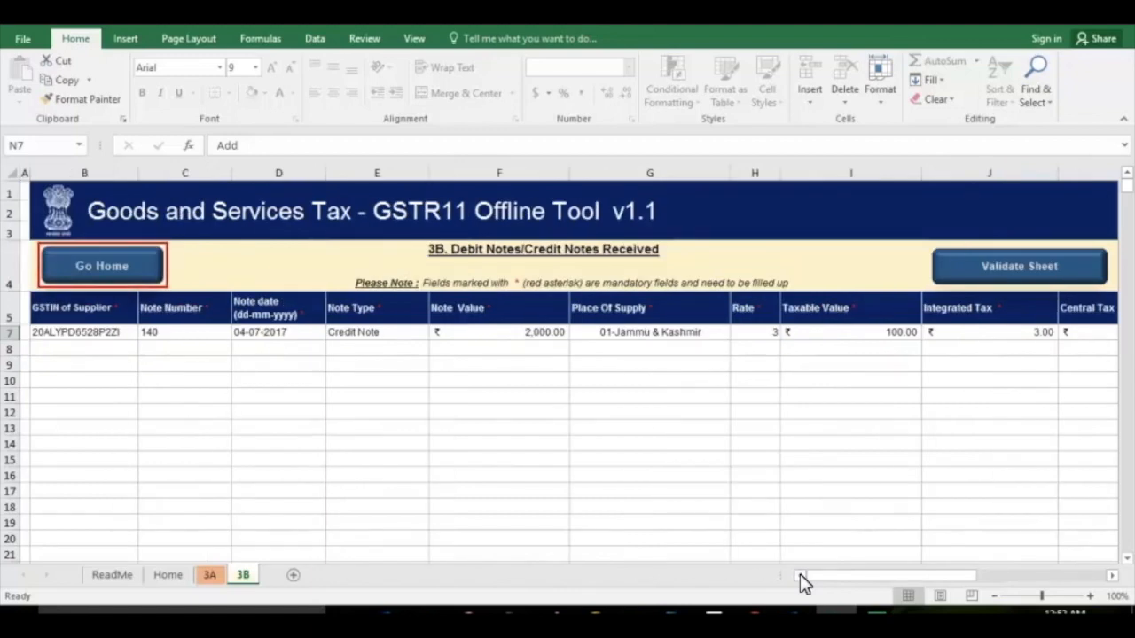
Return to the Home sheet, generate the GSTR-11 section-wise summary and review the state-wise tax amounts
click(96, 266)
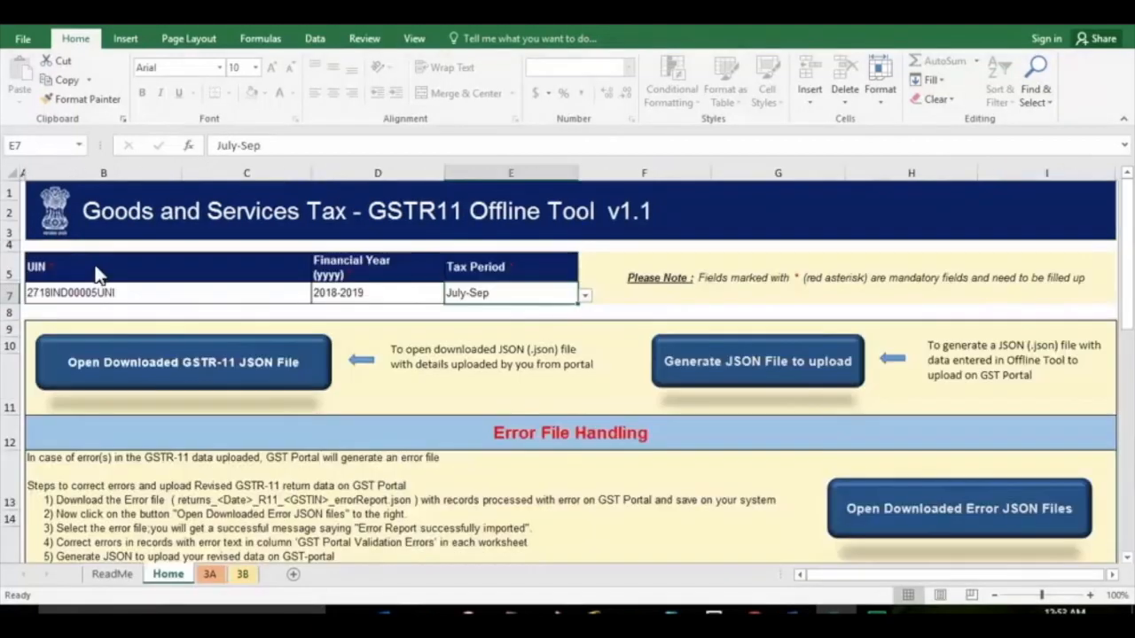
click(1126, 483)
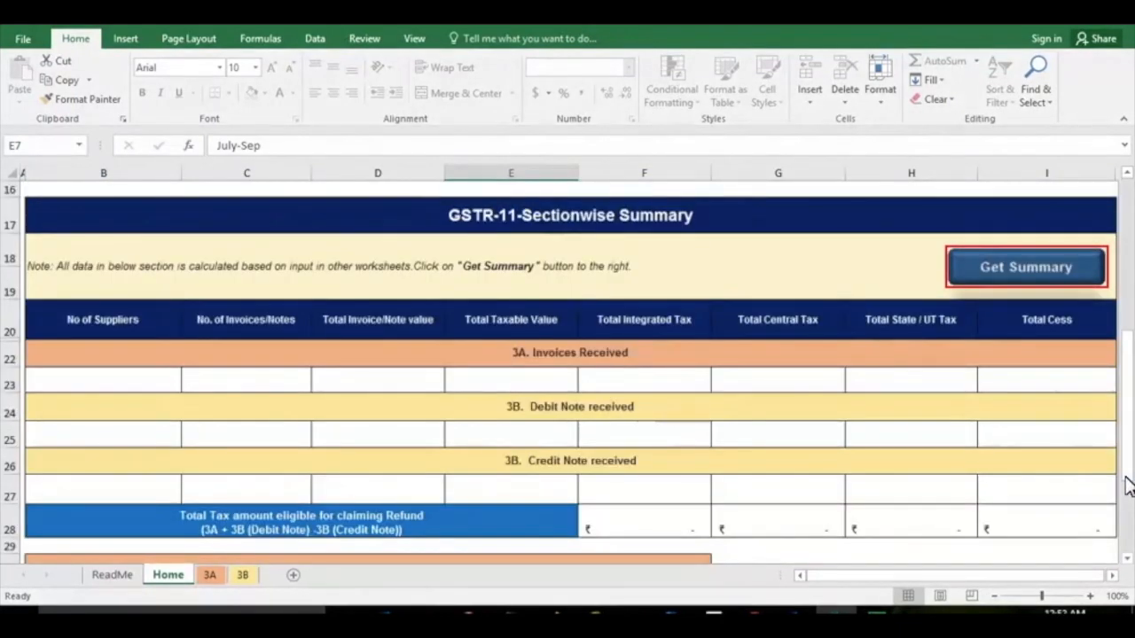
click(1017, 273)
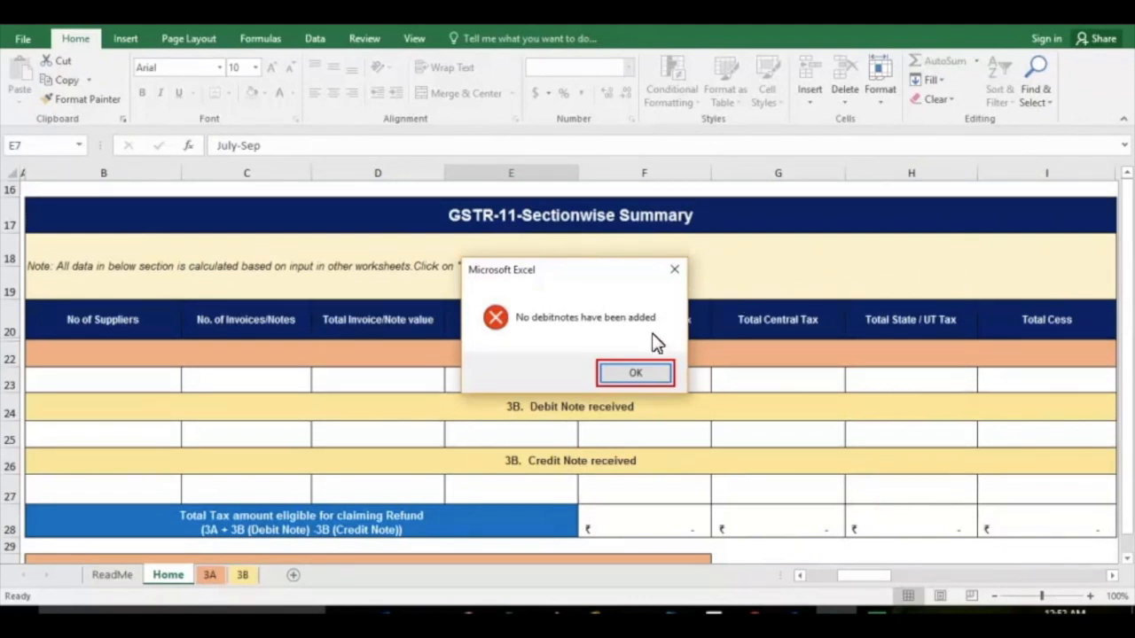
click(636, 375)
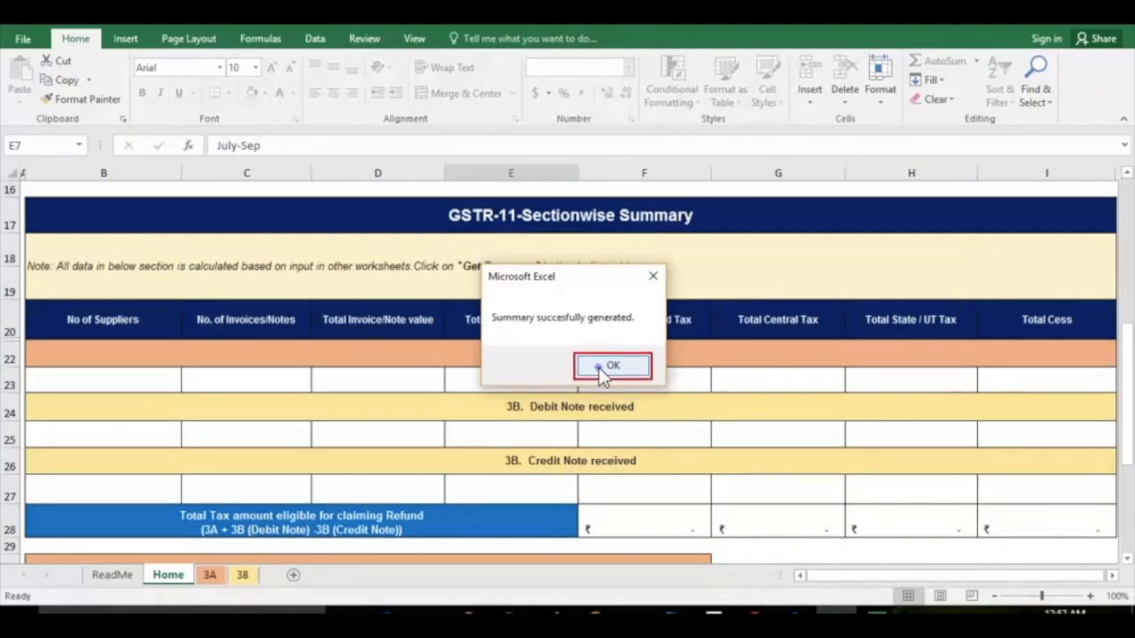
click(600, 370)
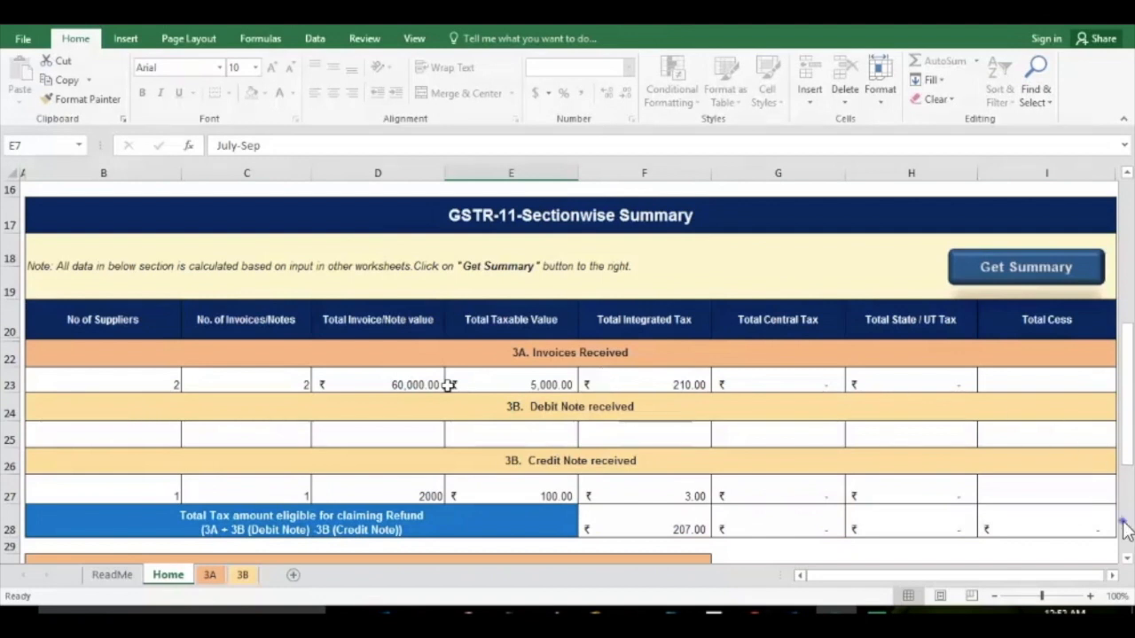
scroll(1124, 527, down, 3)
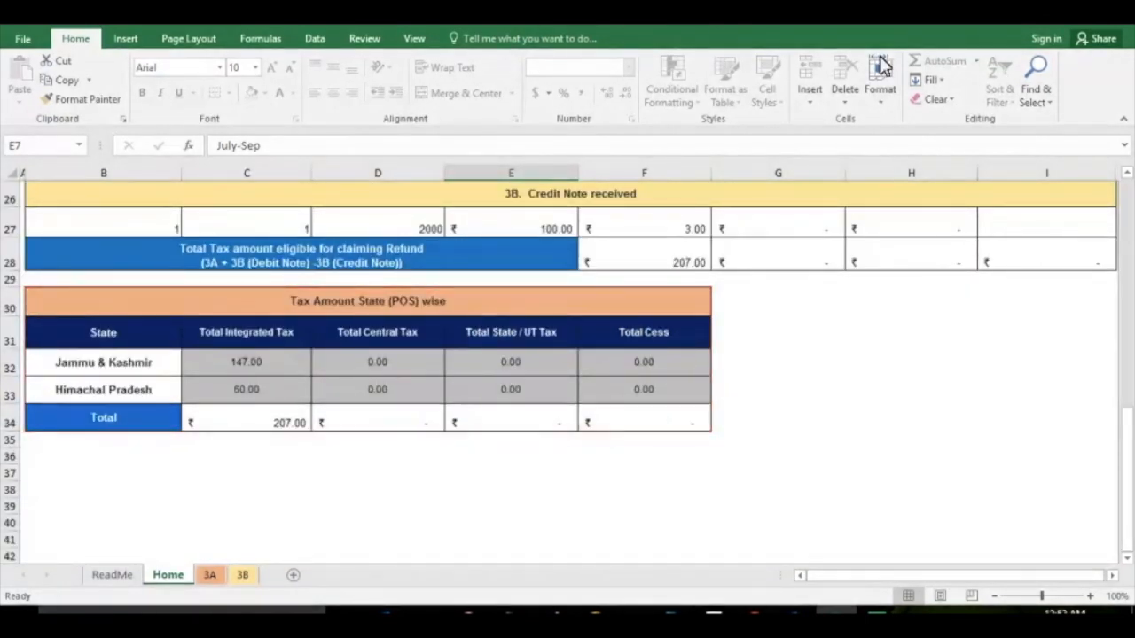
Generate the JSON file for upload and save it under its suggested name in the JSON-GSTR11 folder on the Desktop
click(1127, 206)
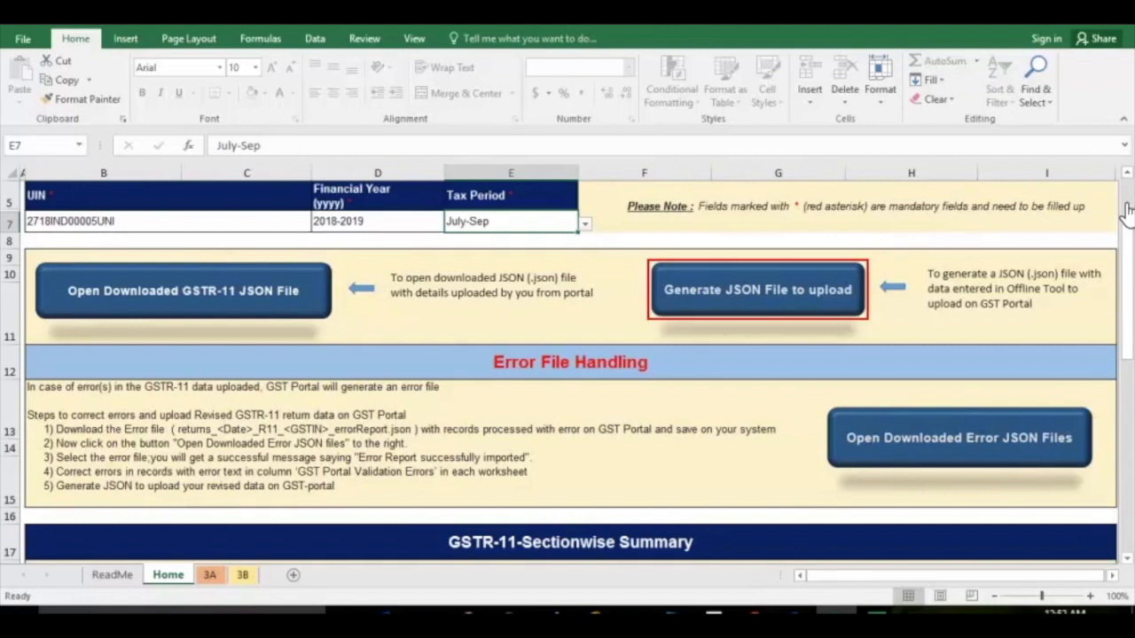
click(749, 304)
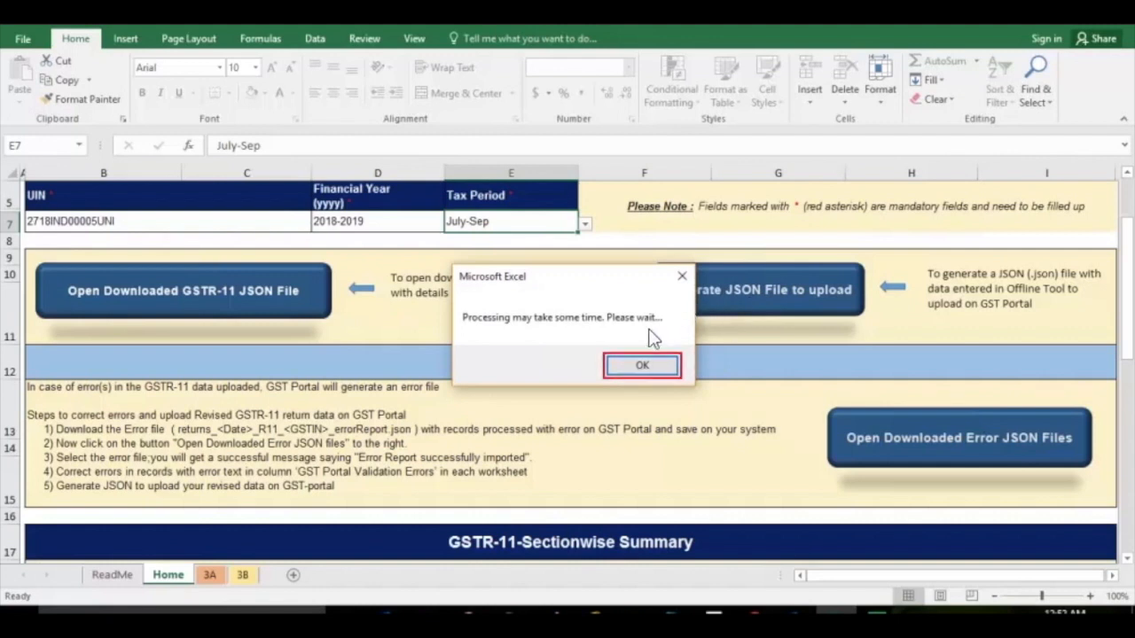
click(635, 367)
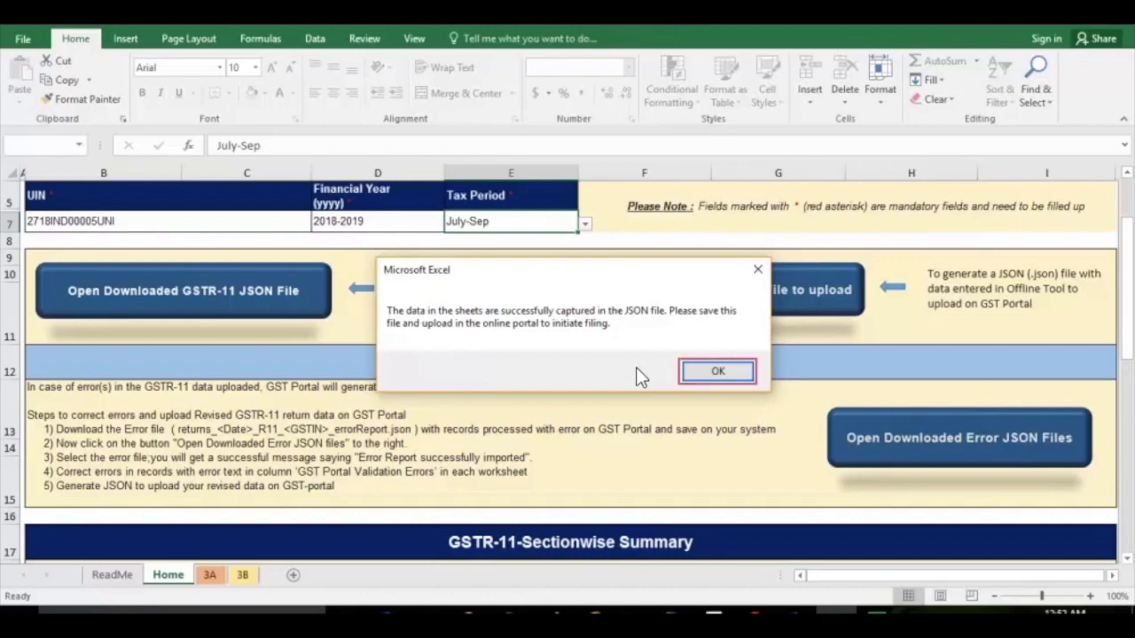
click(712, 371)
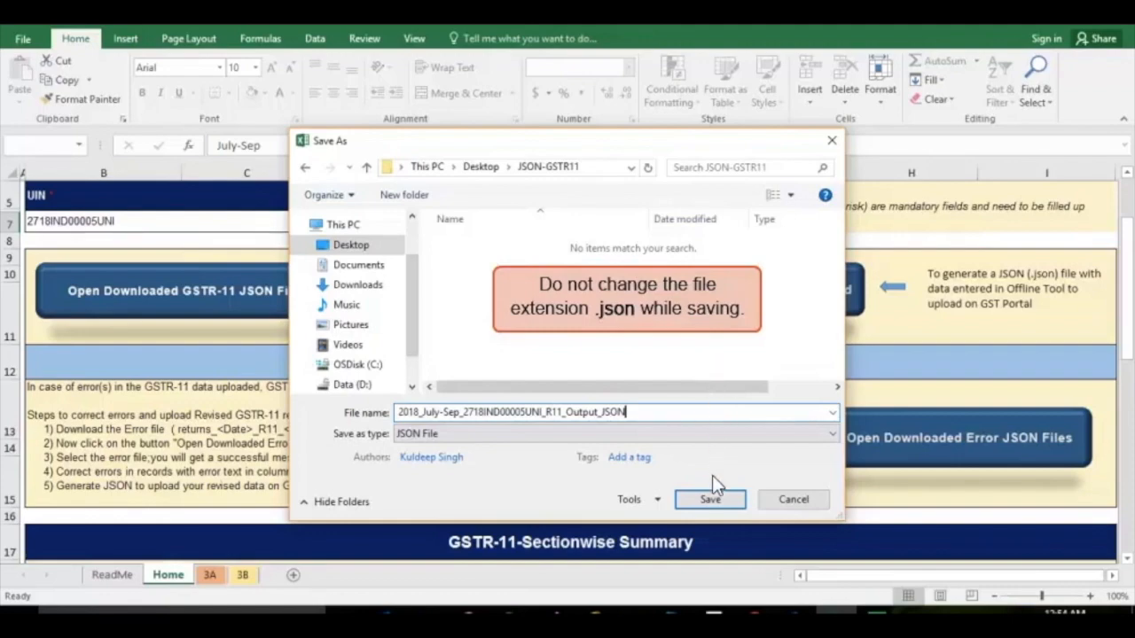
click(710, 499)
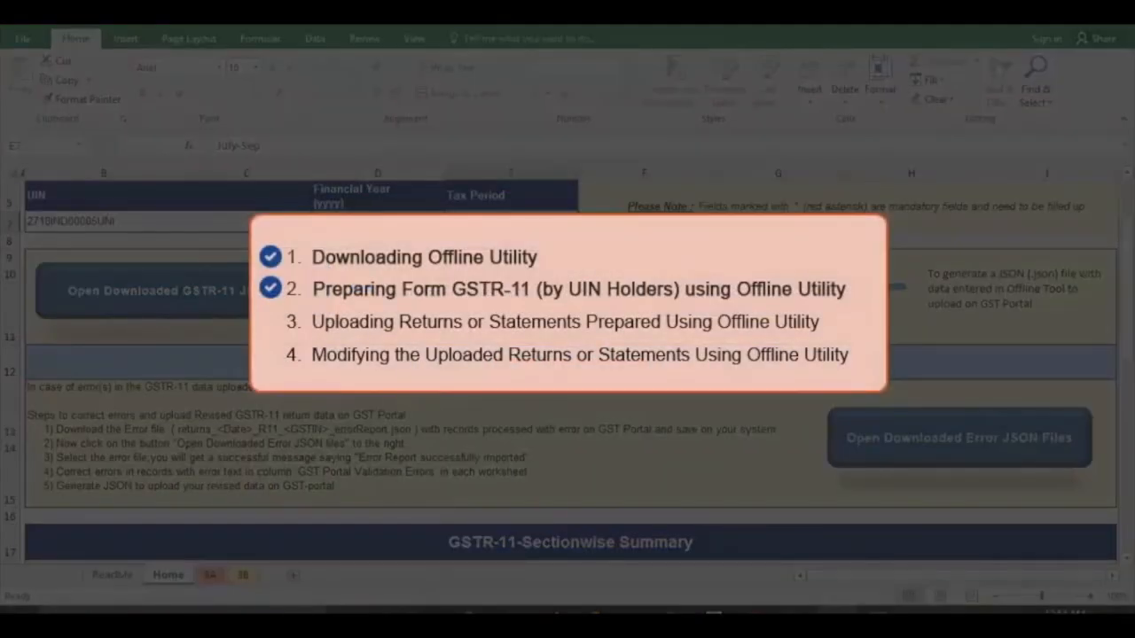